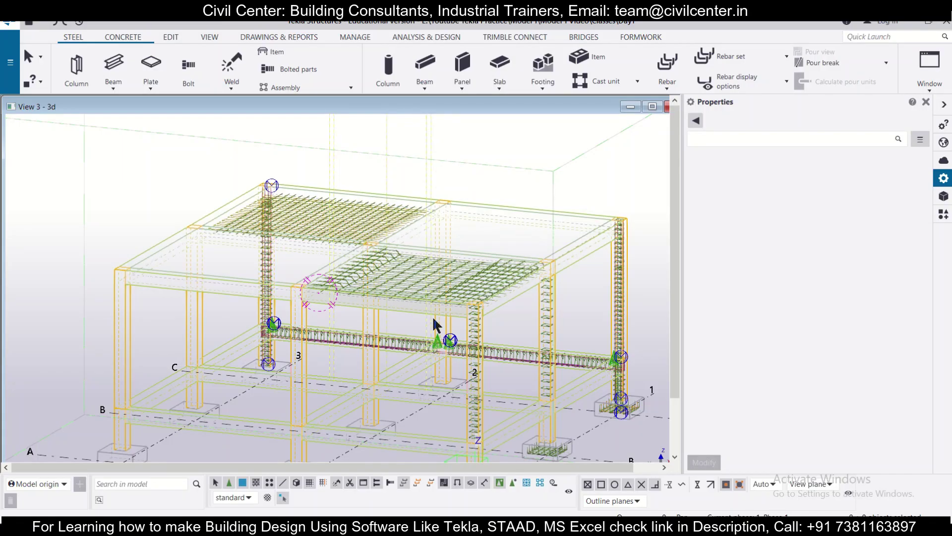
scroll(433, 316, "up", 1)
scroll(427, 301, "up", 1)
scroll(427, 300, "up", 1)
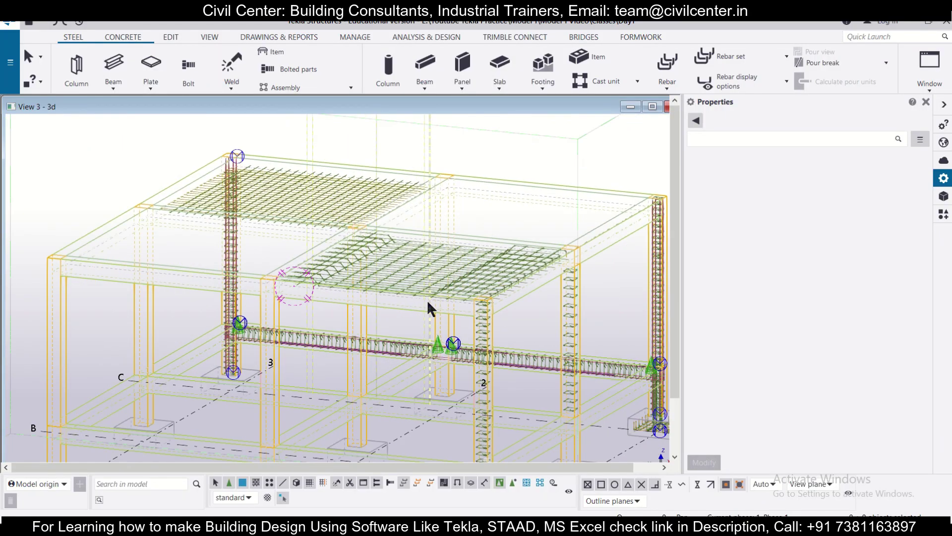
scroll(427, 300, "down", 1)
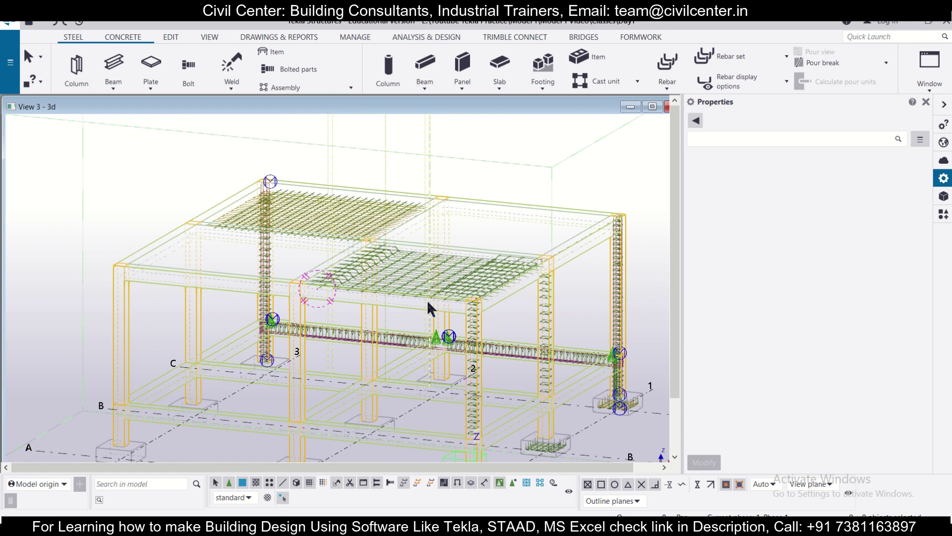
scroll(428, 300, "up", 1)
scroll(427, 299, "up", 1)
scroll(427, 299, "up", 1)
scroll(427, 299, "down", 1)
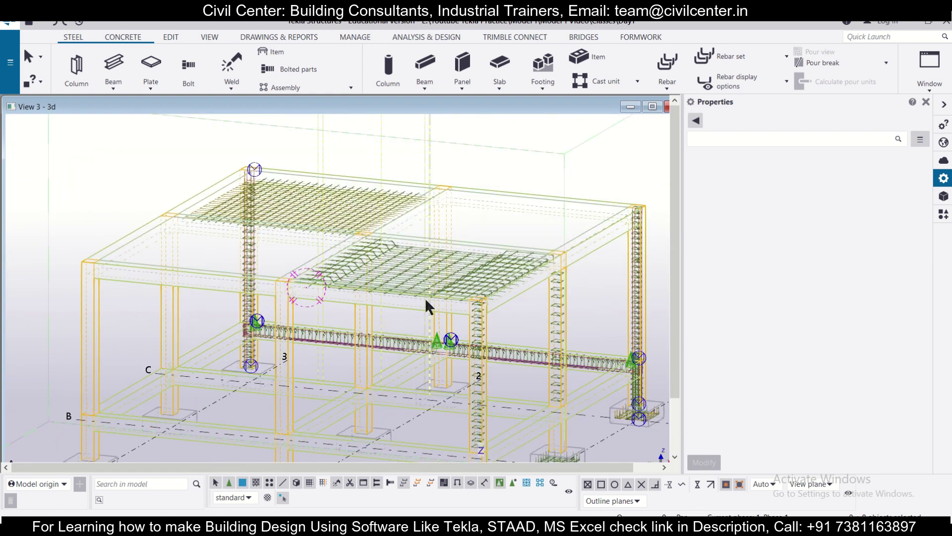
scroll(424, 295, "down", 1)
scroll(370, 302, "down", 2)
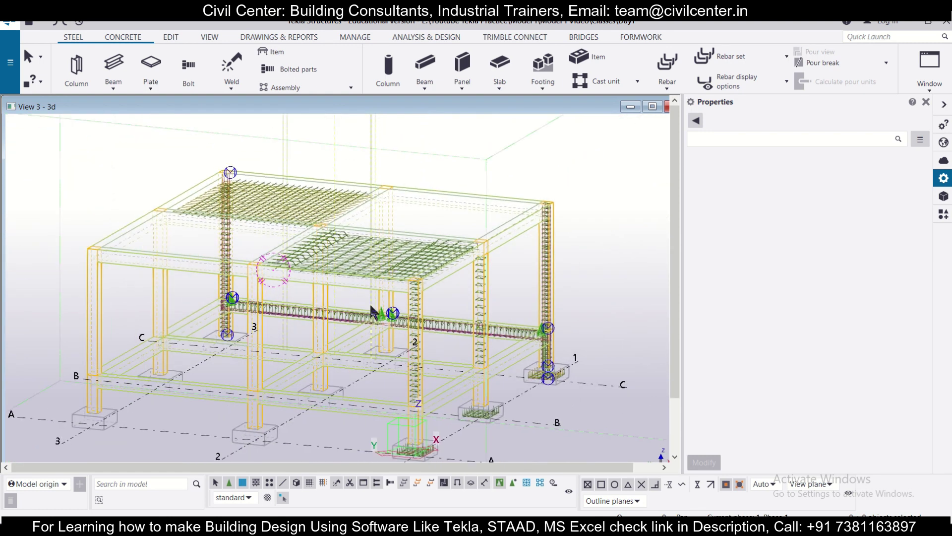
scroll(365, 298, "up", 1)
scroll(366, 298, "up", 1)
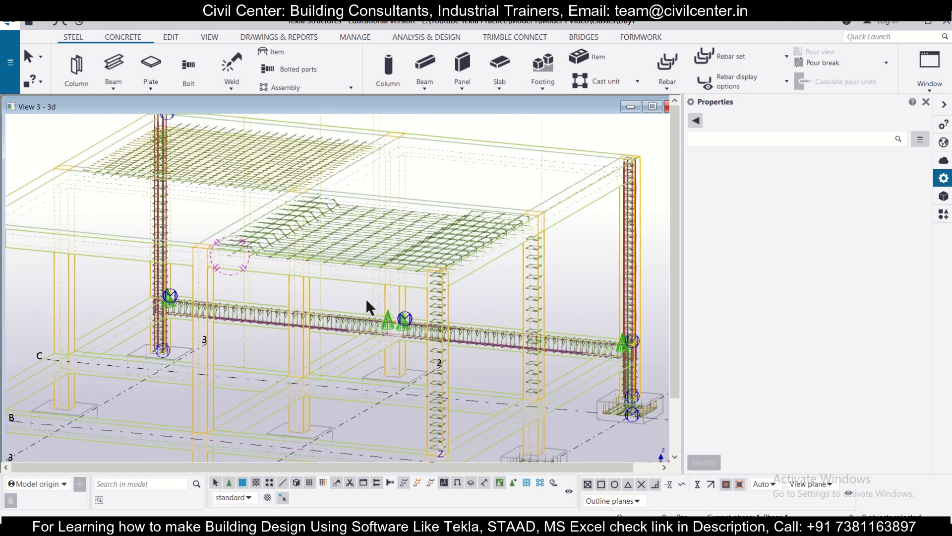
scroll(365, 298, "up", 1)
scroll(365, 298, "down", 2)
scroll(365, 298, "down", 1)
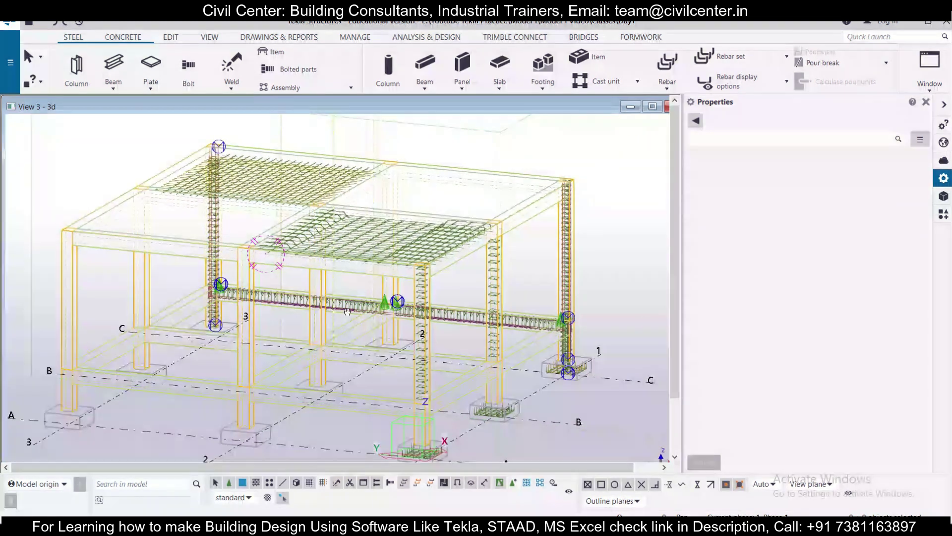
- Pan around the 3D model to review the slab mesh, beam, gridlines and rebar
middle_click_drag(348, 311, 350, 299)
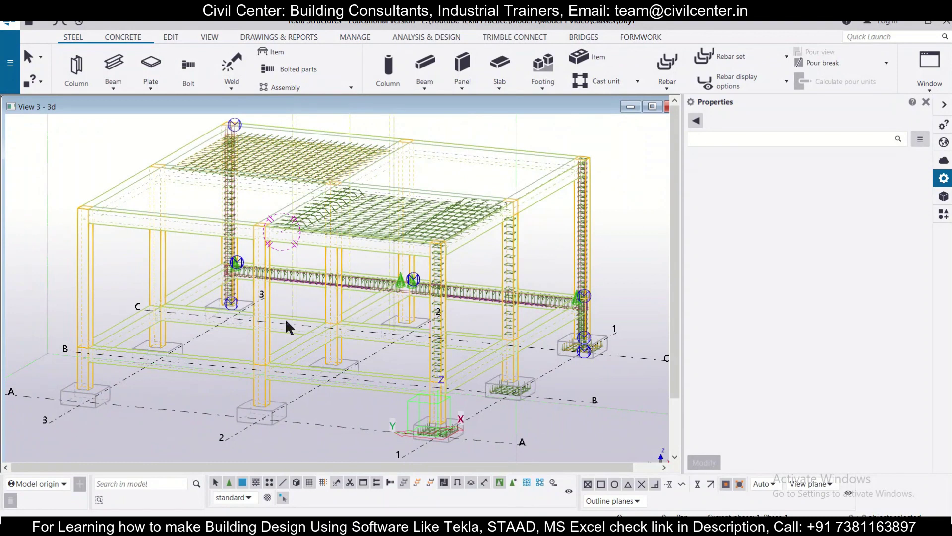
middle_click_drag(200, 246, 213, 286)
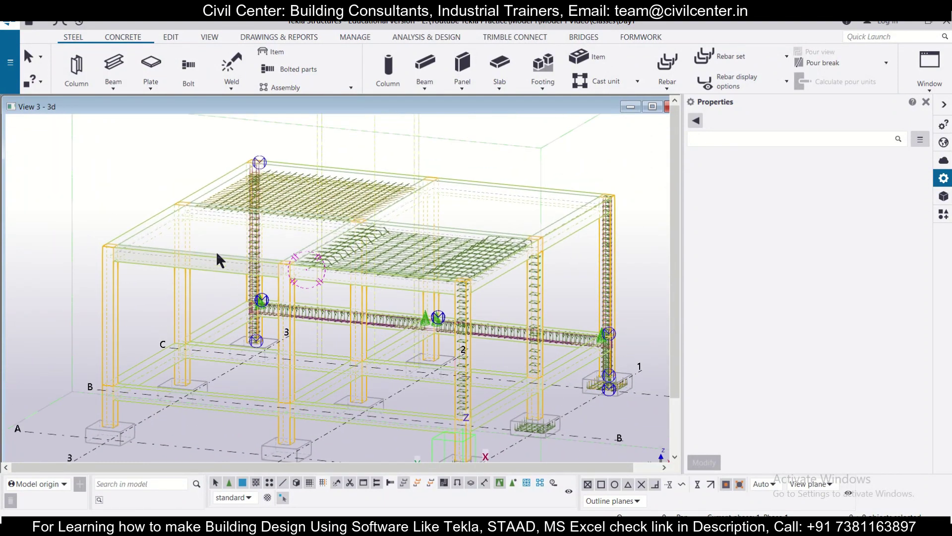
scroll(245, 160, "up", 2)
scroll(335, 199, "up", 1)
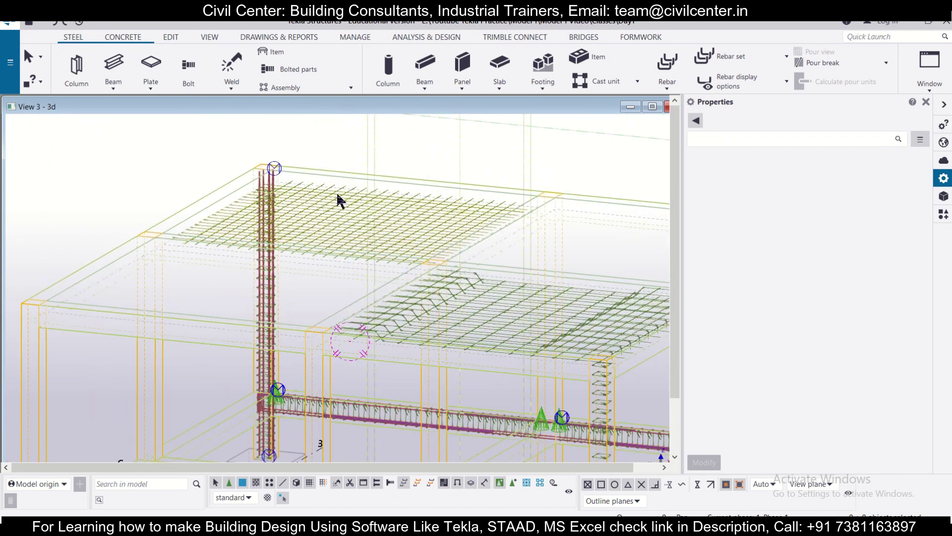
scroll(362, 198, "up", 1)
scroll(361, 198, "up", 1)
scroll(356, 199, "down", 1)
scroll(351, 203, "down", 2)
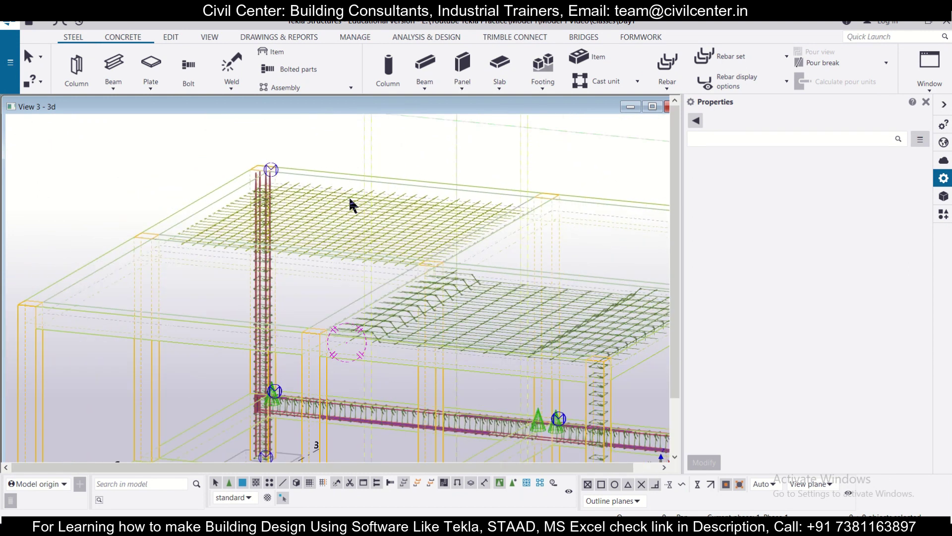
scroll(315, 306, "up", 2)
scroll(287, 336, "up", 2)
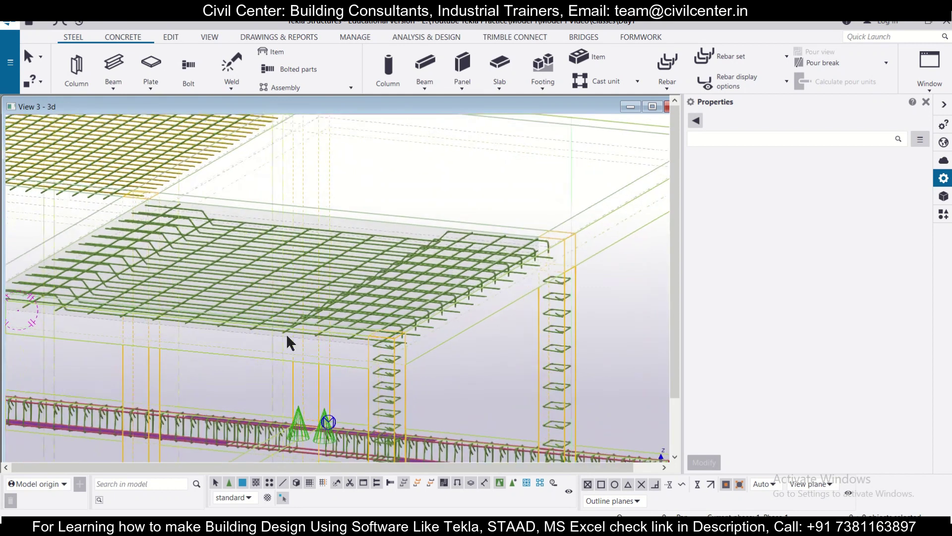
scroll(288, 335, "up", 1)
scroll(286, 339, "down", 1)
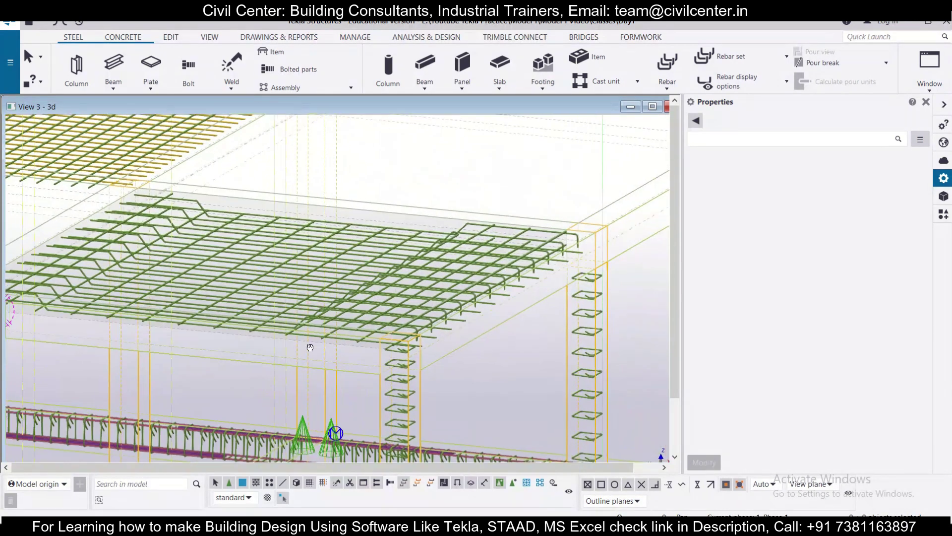
middle_click_drag(287, 340, 261, 281, "ctrl")
scroll(269, 376, "up", 1)
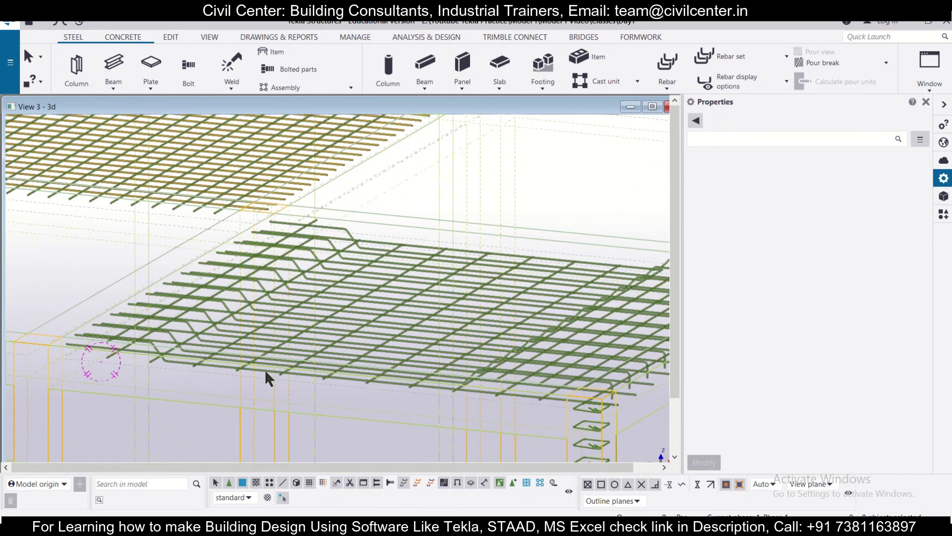
scroll(260, 363, "down", 1)
middle_click_drag(257, 386, 258, 259)
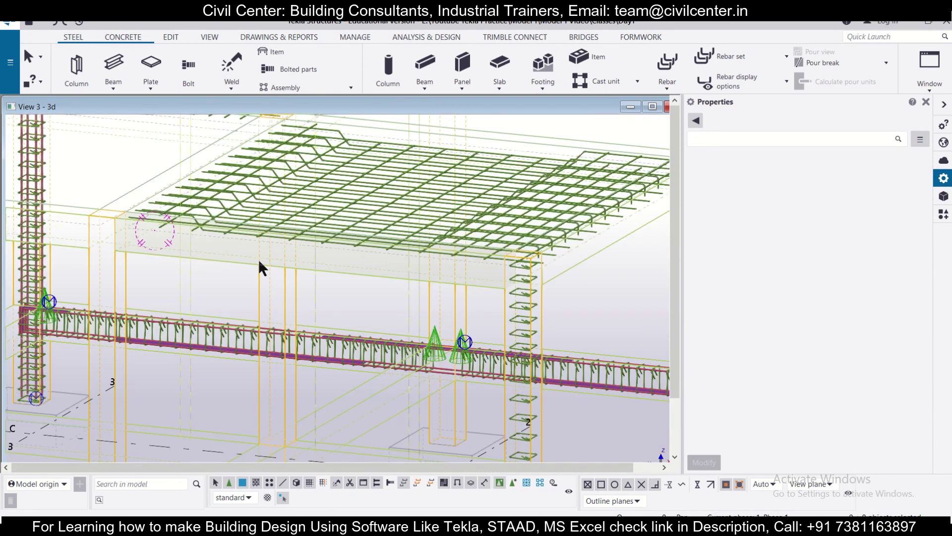
scroll(254, 262, "down", 1)
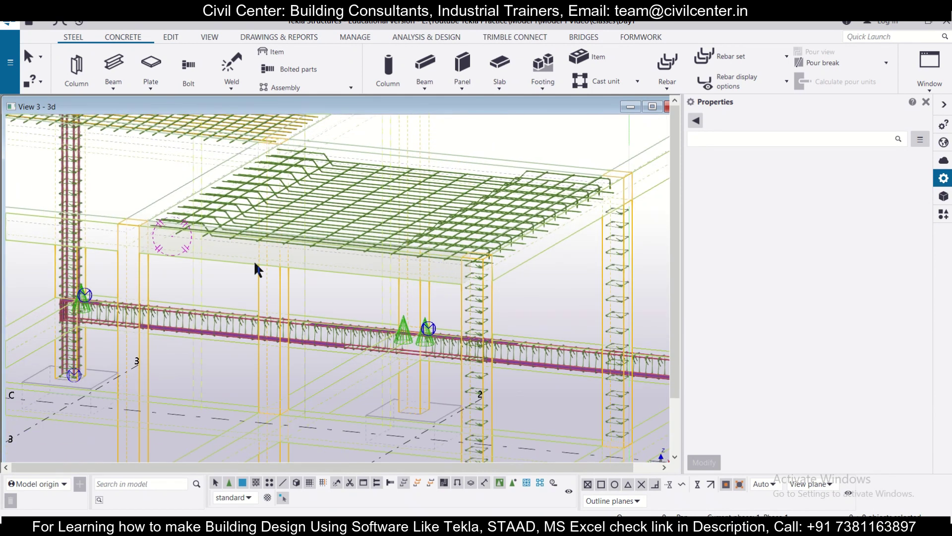
scroll(254, 260, "down", 1)
middle_click_drag(254, 261, 309, 331)
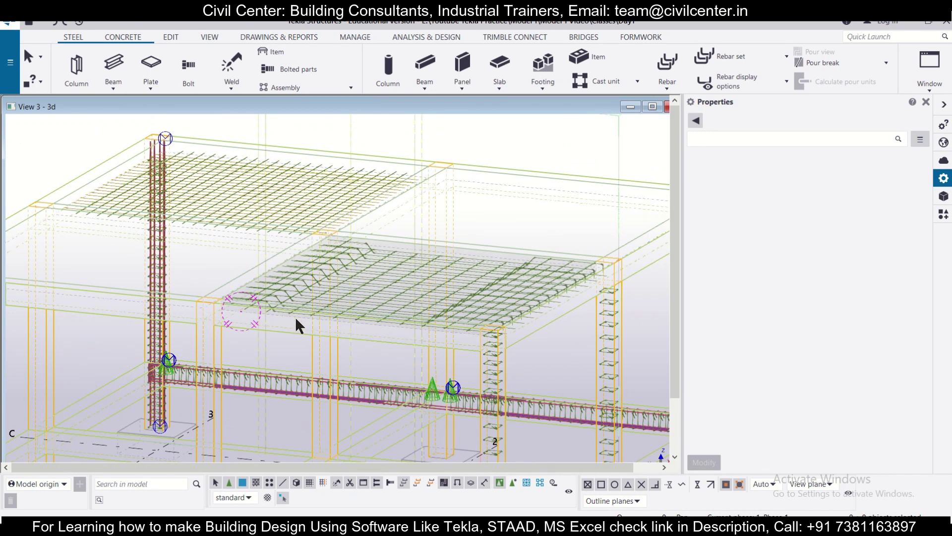
scroll(357, 246, "down", 1)
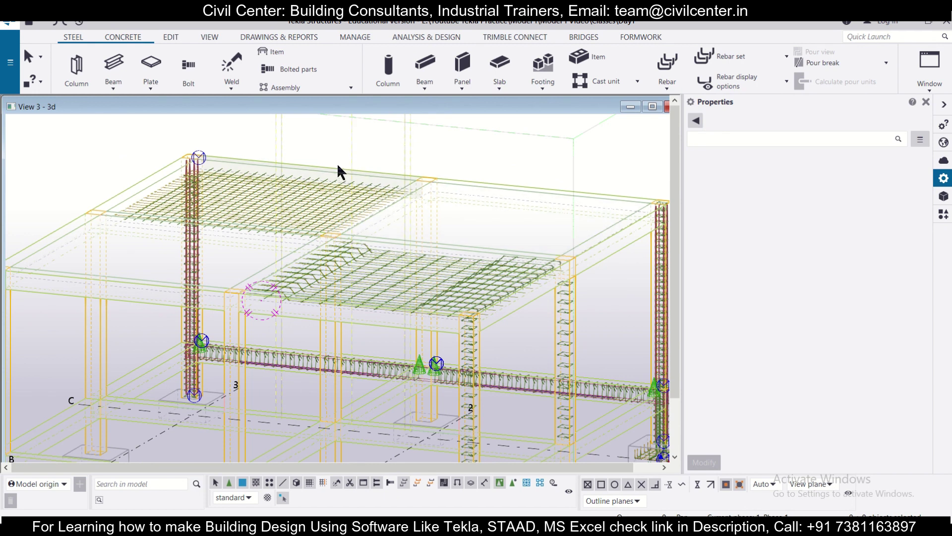
- Open Organizer from the Drawings & Reports ribbon tab
left_click(290, 37)
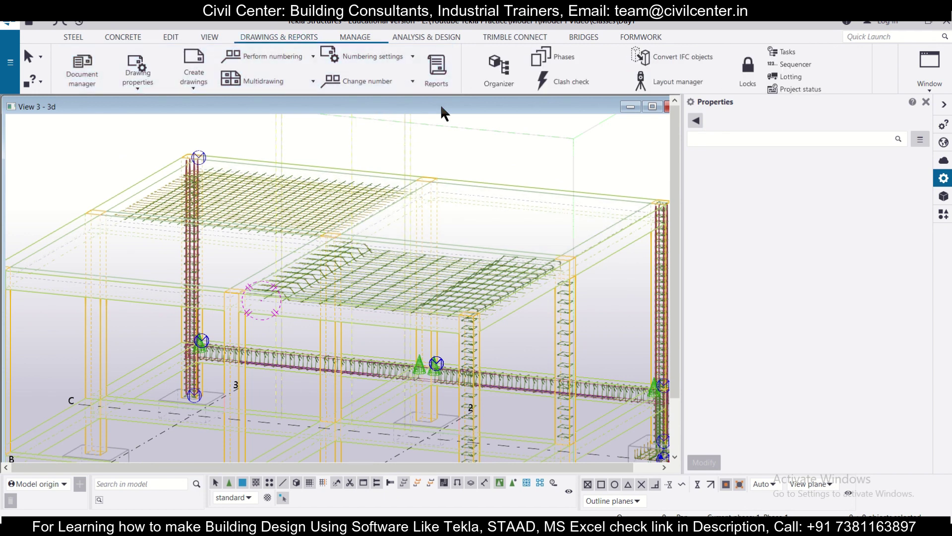
left_click(504, 65)
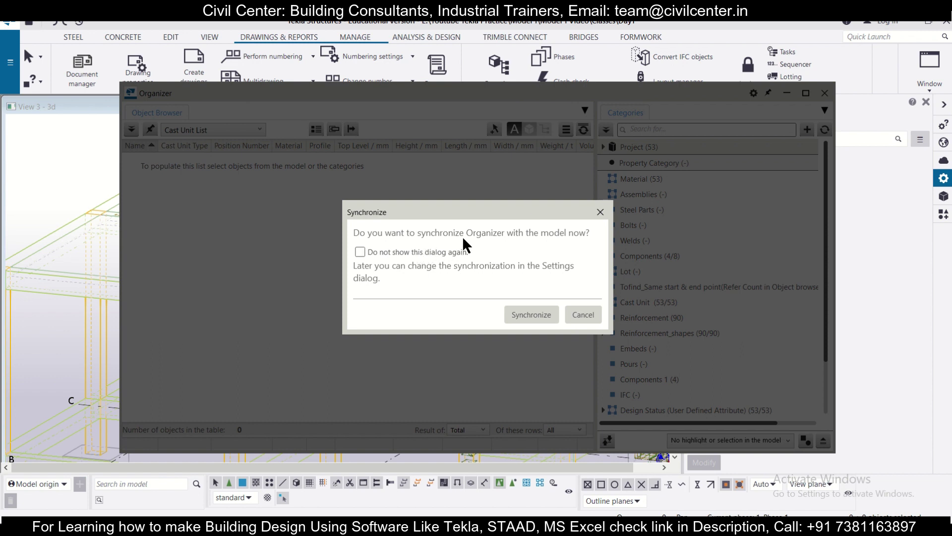
- Synchronize Organizer with the model and load the Reinforcement property category
left_click(515, 314)
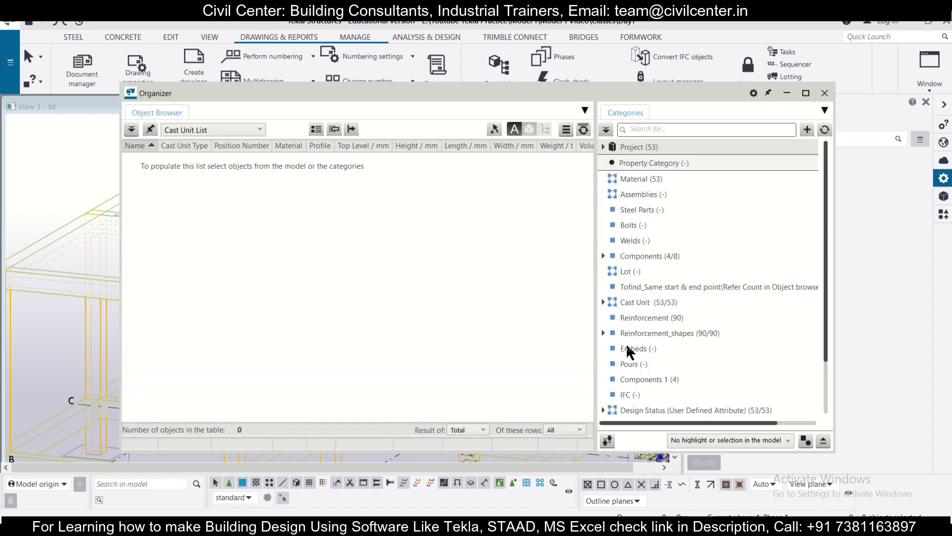
left_click(616, 287)
left_click(634, 381)
left_click(656, 336)
left_click(648, 320)
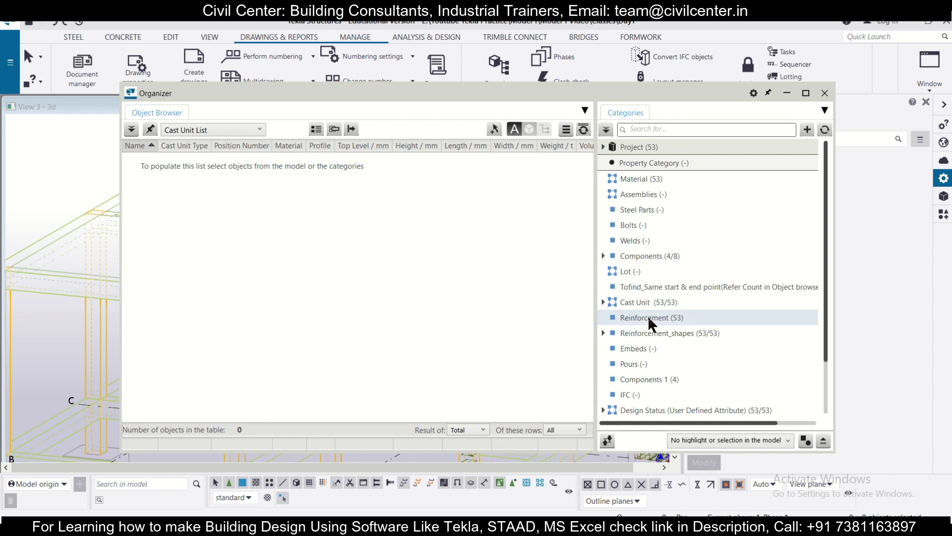
- Select Reinforcement and expand the S0, F0, C0 and B0 cast unit groups in the Object Browser
left_click(651, 323)
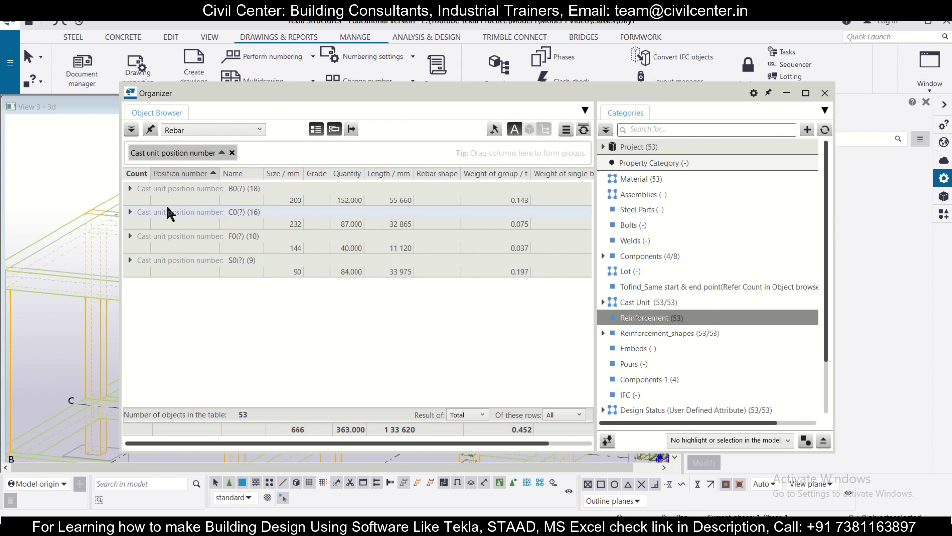
left_click(130, 260)
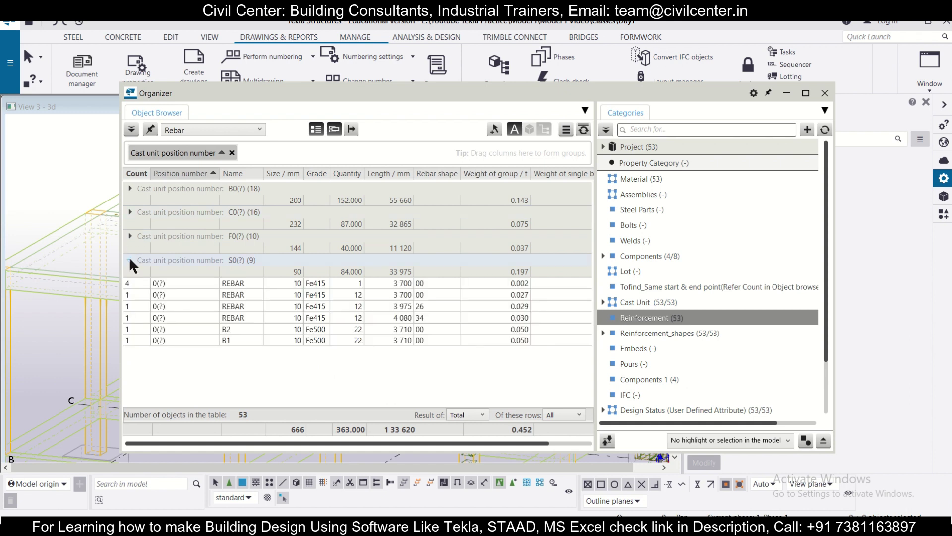
left_click(130, 260)
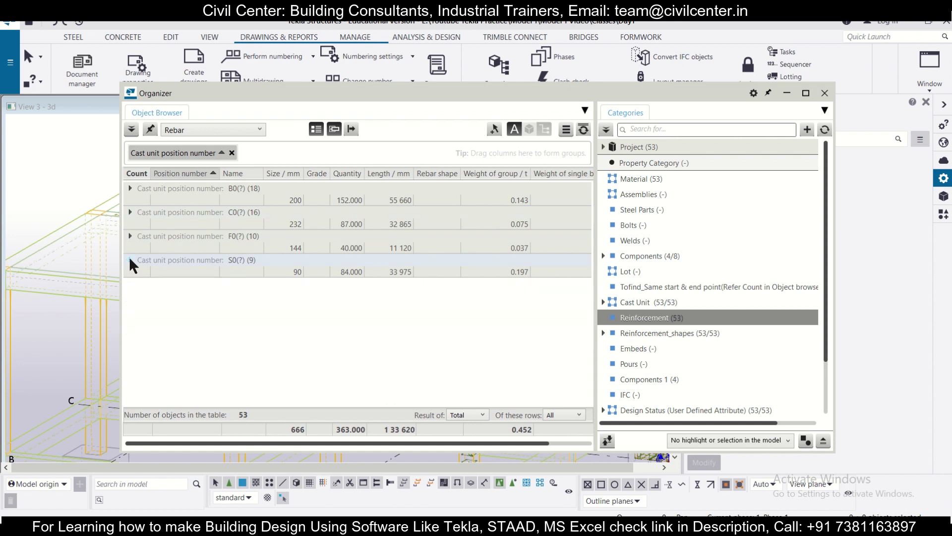
left_click(130, 260)
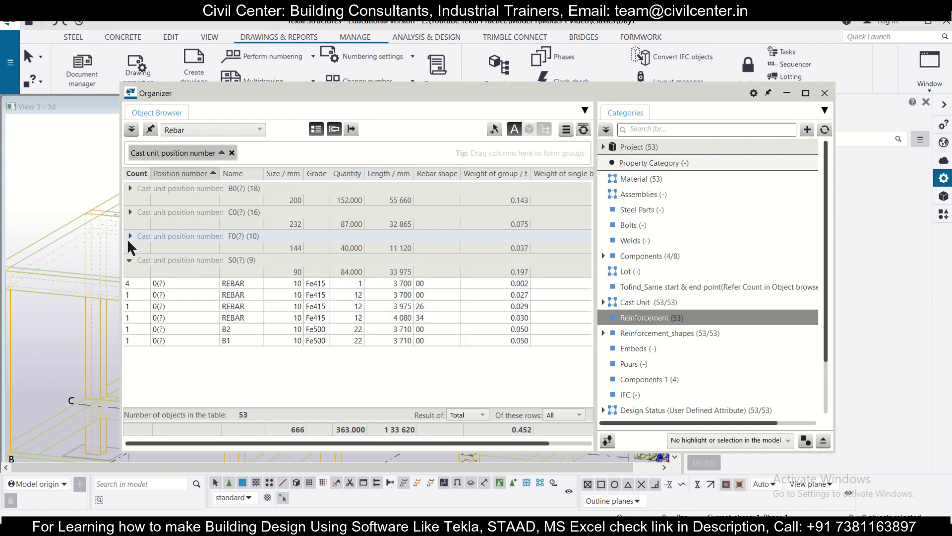
left_click(129, 236)
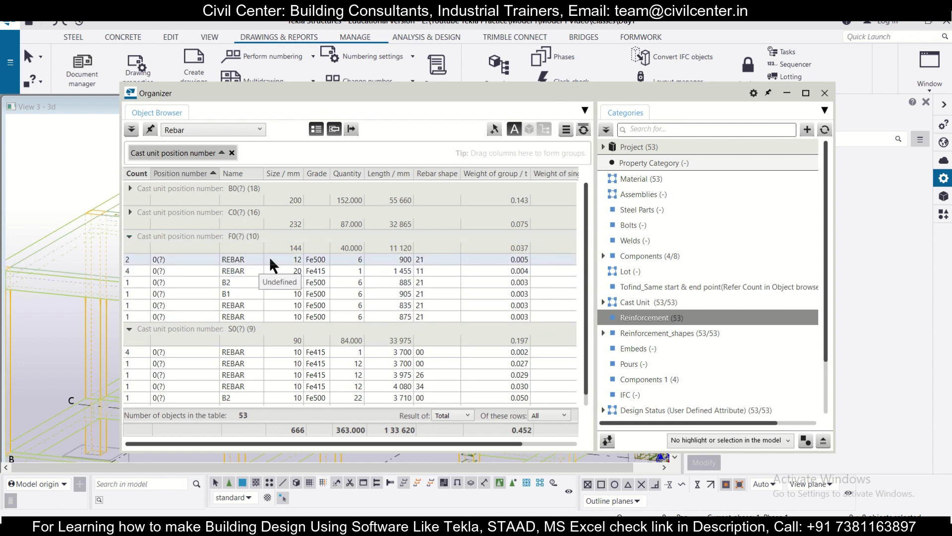
scroll(239, 356, "down", 1)
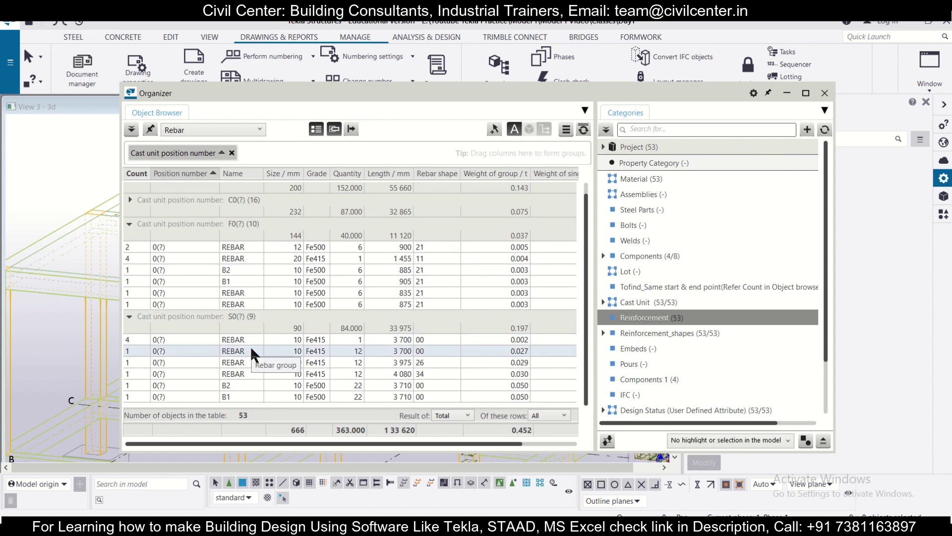
scroll(251, 346, "up", 1)
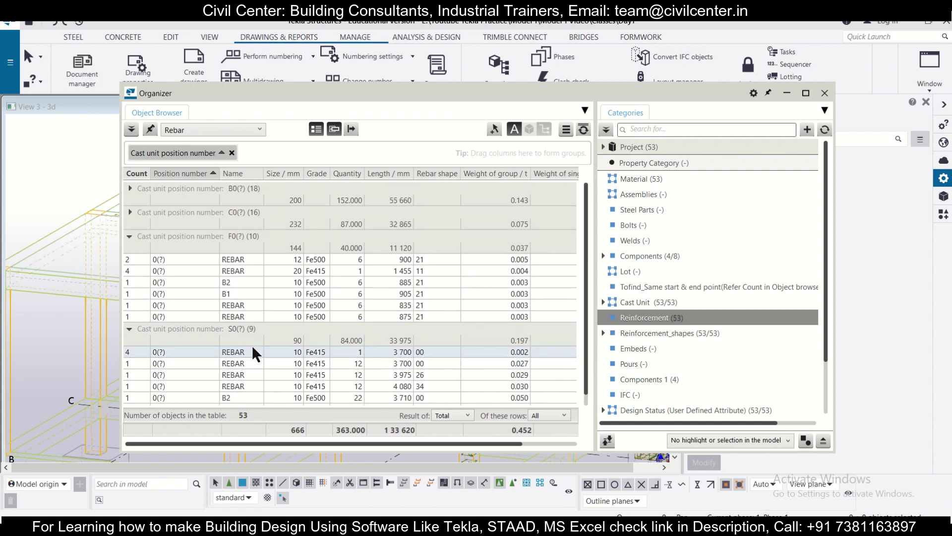
left_click(130, 213)
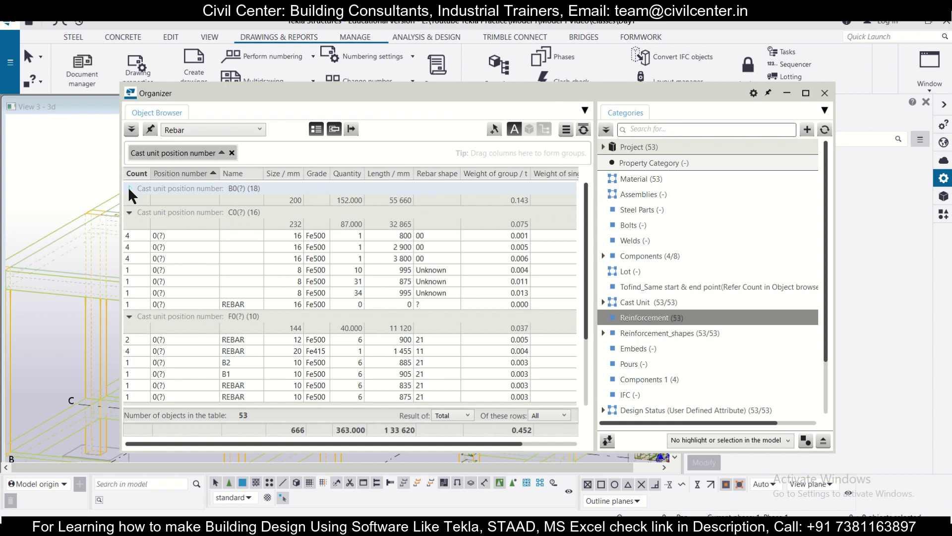
left_click(128, 188)
scroll(251, 218, "down", 2)
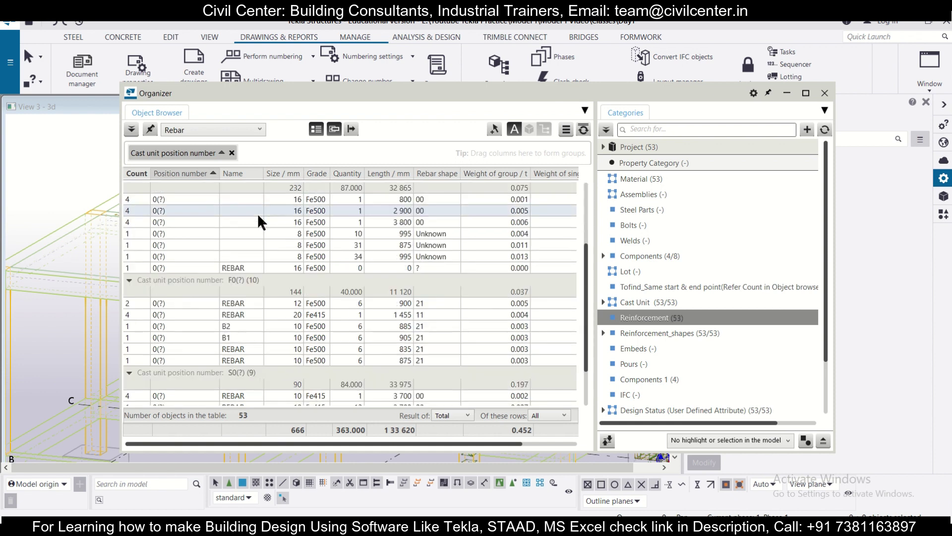
scroll(258, 215, "down", 2)
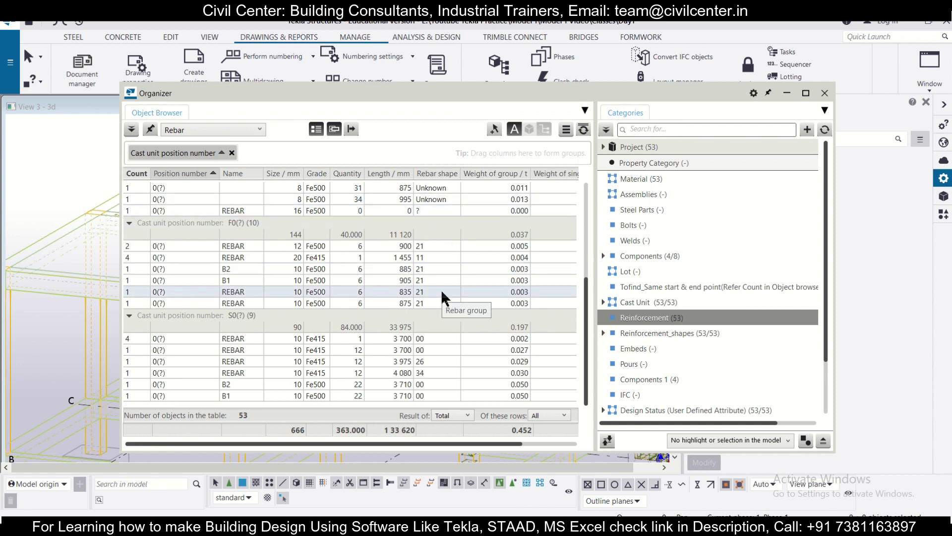
scroll(441, 290, "up", 4)
scroll(441, 289, "up", 1)
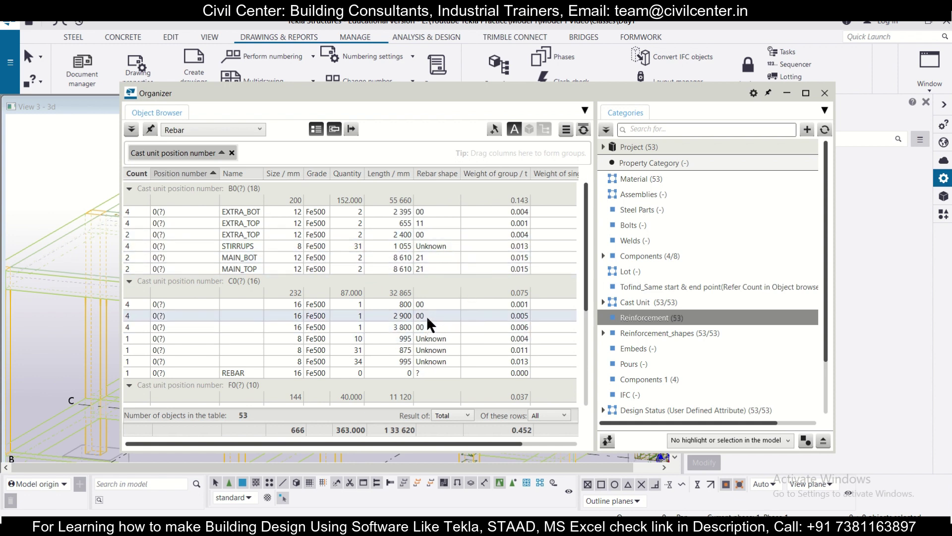
scroll(427, 316, "down", 2)
scroll(429, 310, "down", 2)
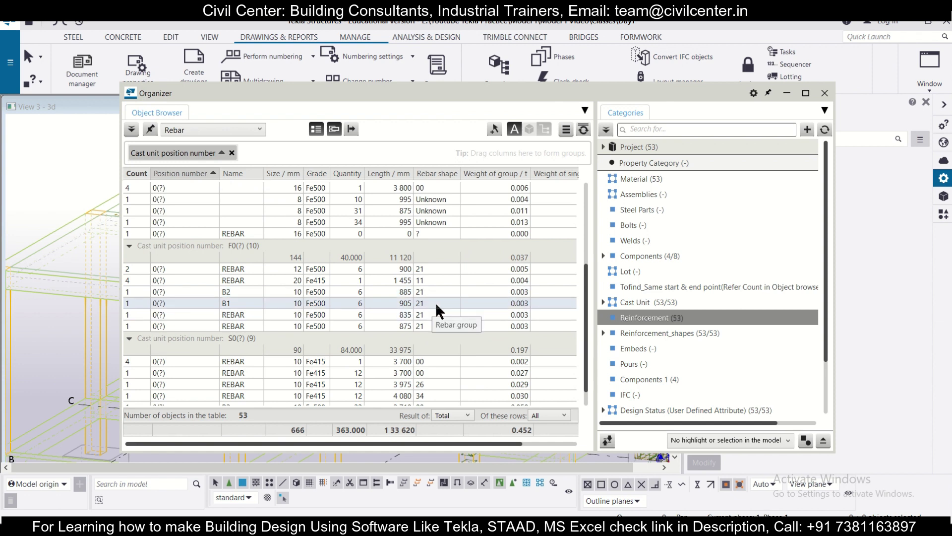
scroll(443, 295, "up", 2)
scroll(448, 286, "up", 2)
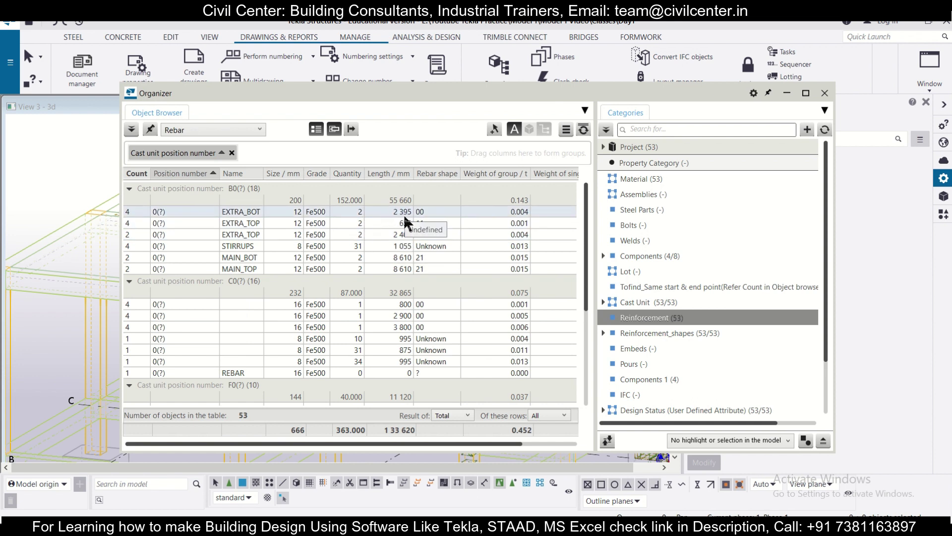
scroll(404, 214, "down", 1)
scroll(405, 215, "down", 3)
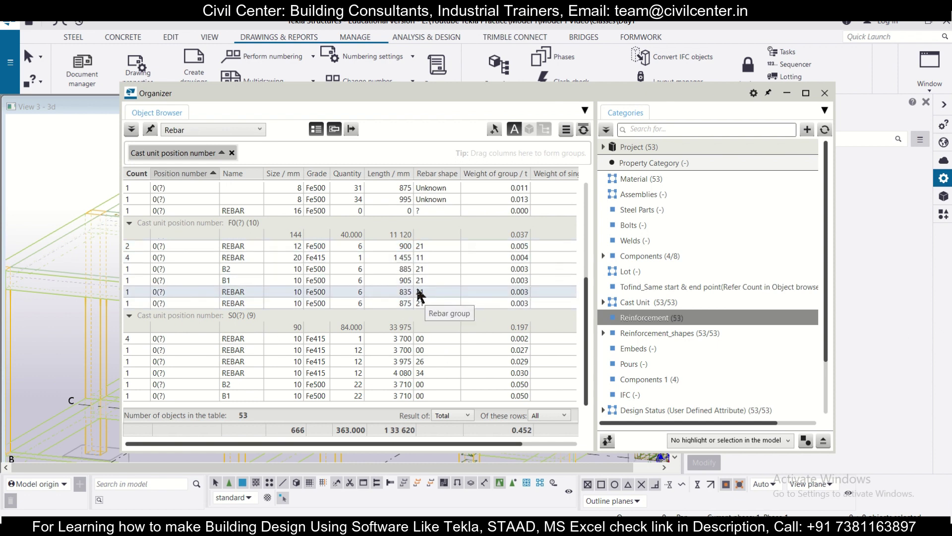
- Export the Organizer rebar table to Excel with the default template
left_click(351, 131)
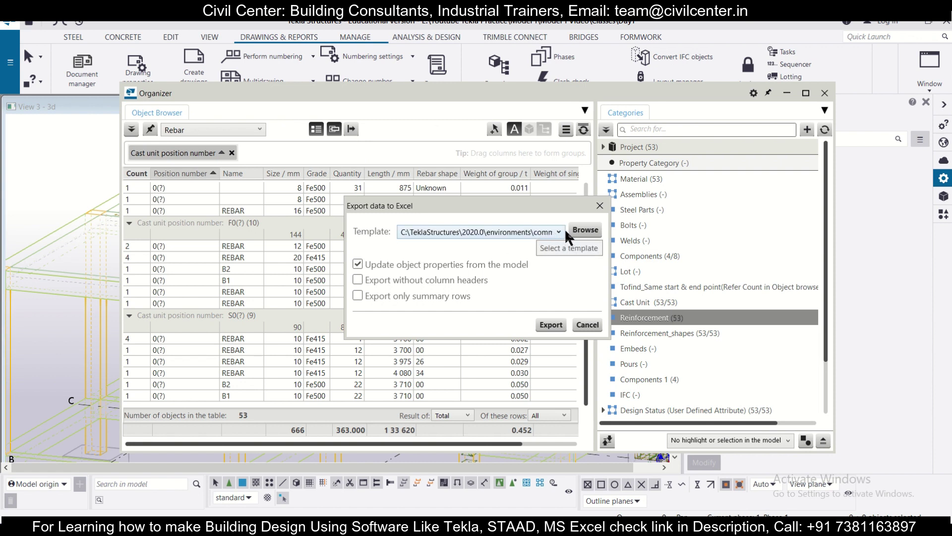
left_click(551, 327)
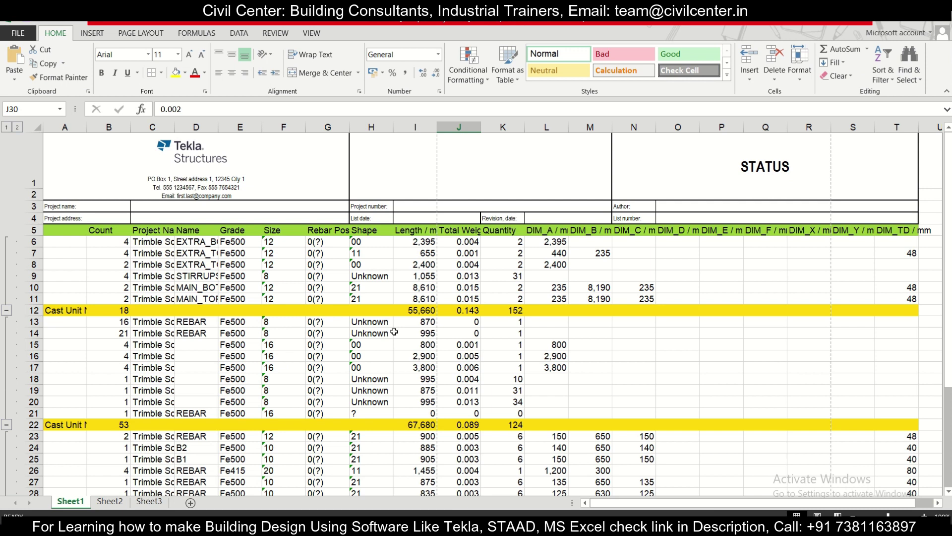
- Check grade Fe500 in E9, bar size in F6, weight in J6 and quantity in K6
left_click(396, 333)
left_click(223, 275)
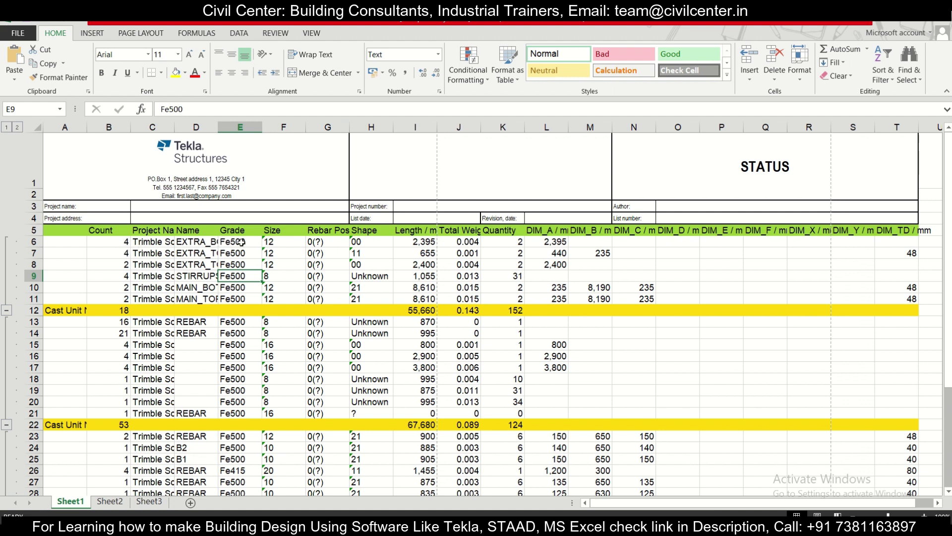
left_click(294, 243)
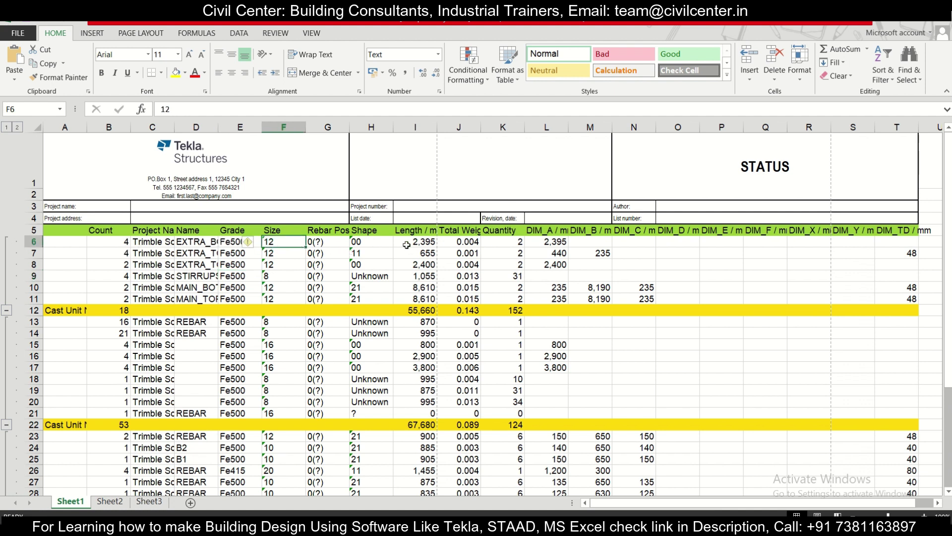
left_click(427, 244)
left_click(467, 244)
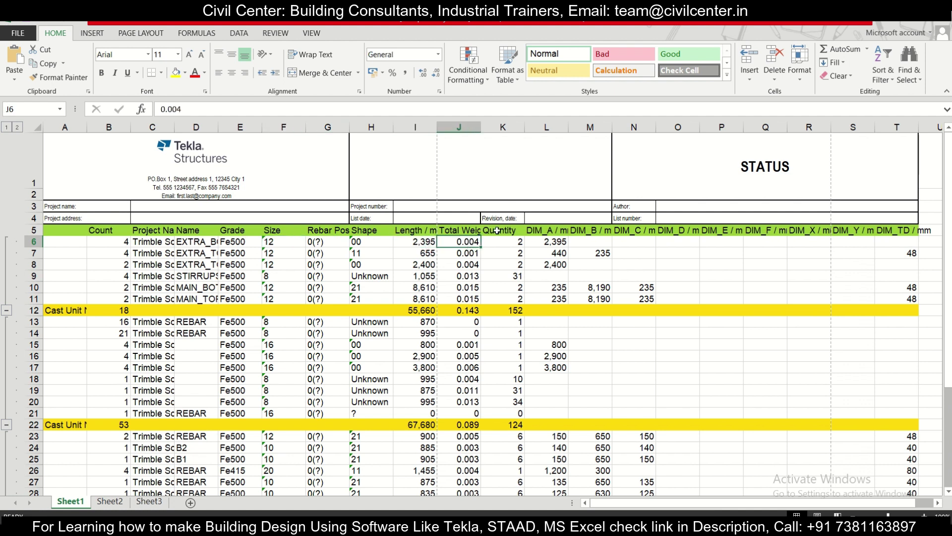
left_click(498, 241)
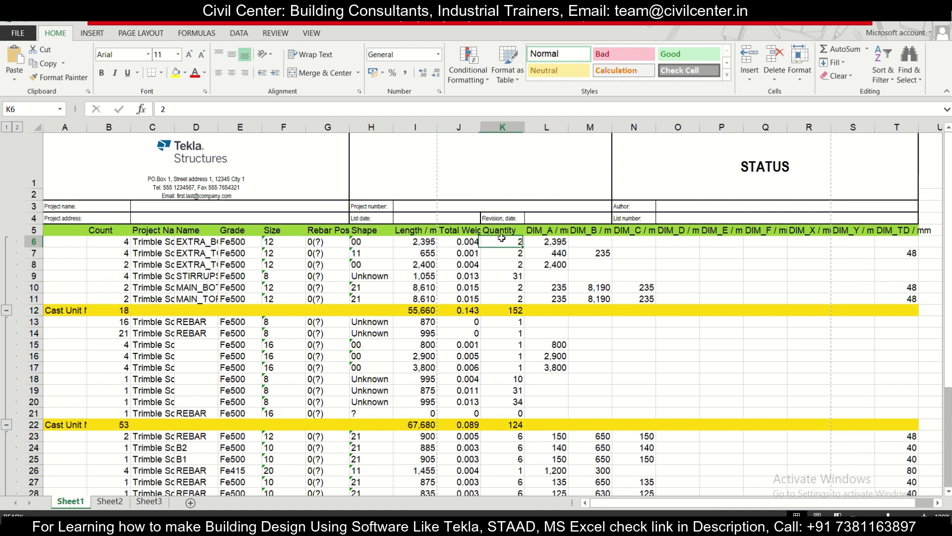
left_click(467, 242)
scroll(467, 243, "down", 1)
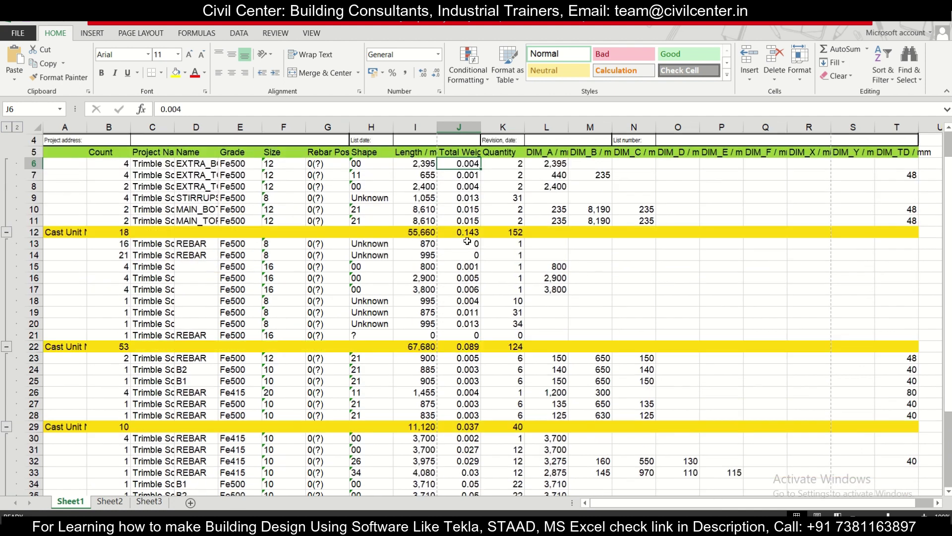
scroll(468, 243, "up", 1)
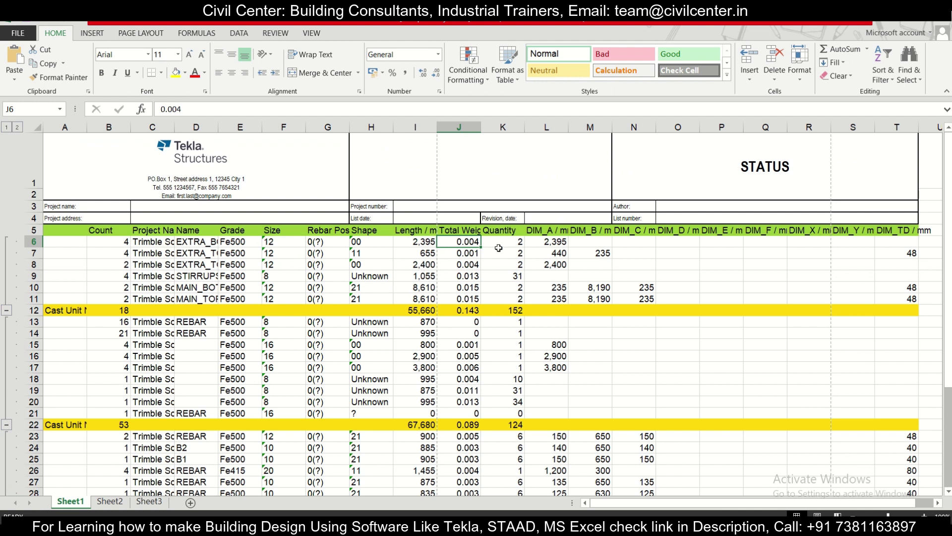
scroll(497, 258, "down", 2)
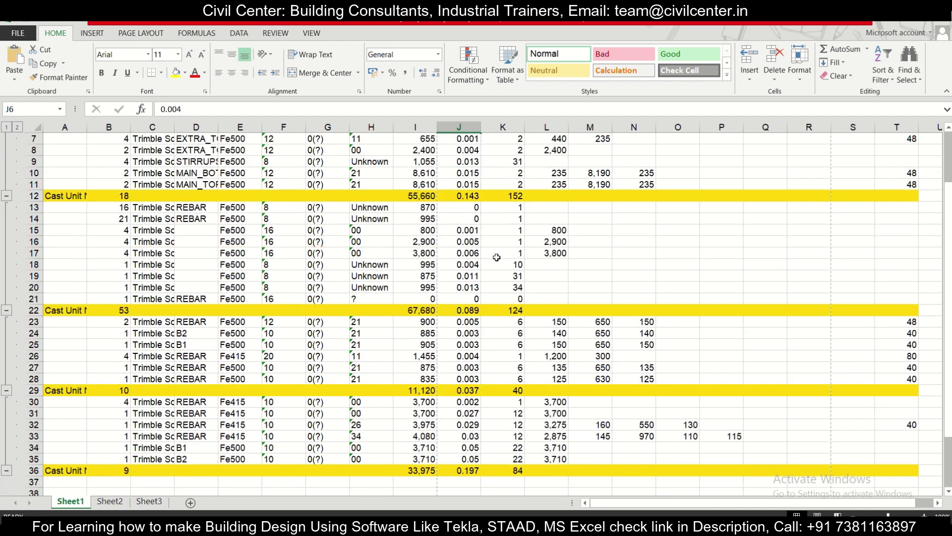
scroll(536, 339, "down", 2)
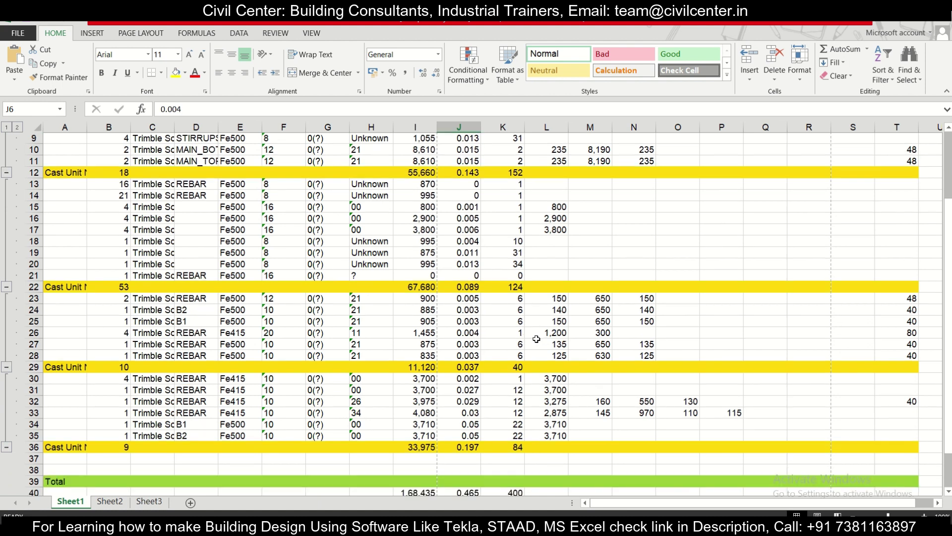
scroll(536, 339, "down", 2)
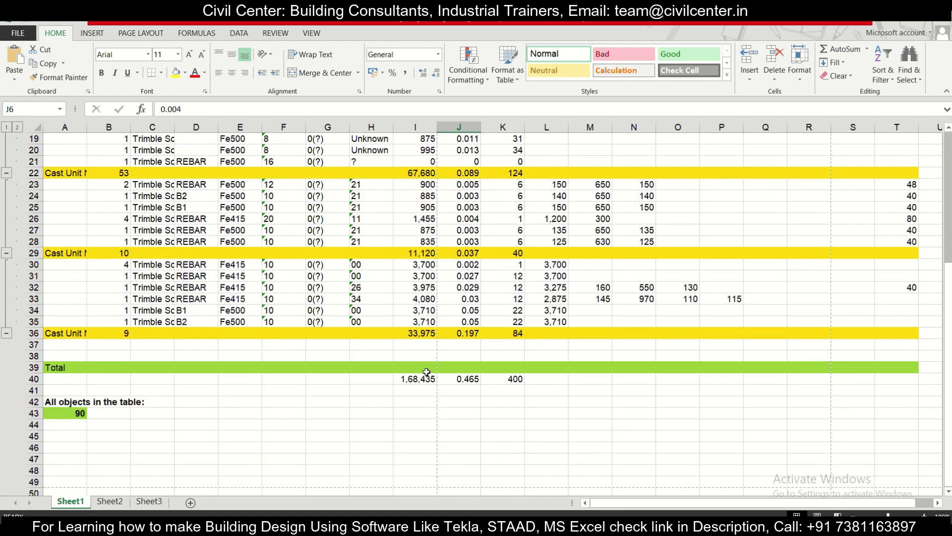
scroll(426, 370, "up", 1)
scroll(426, 370, "up", 1)
scroll(421, 368, "up", 3)
scroll(421, 368, "up", 1)
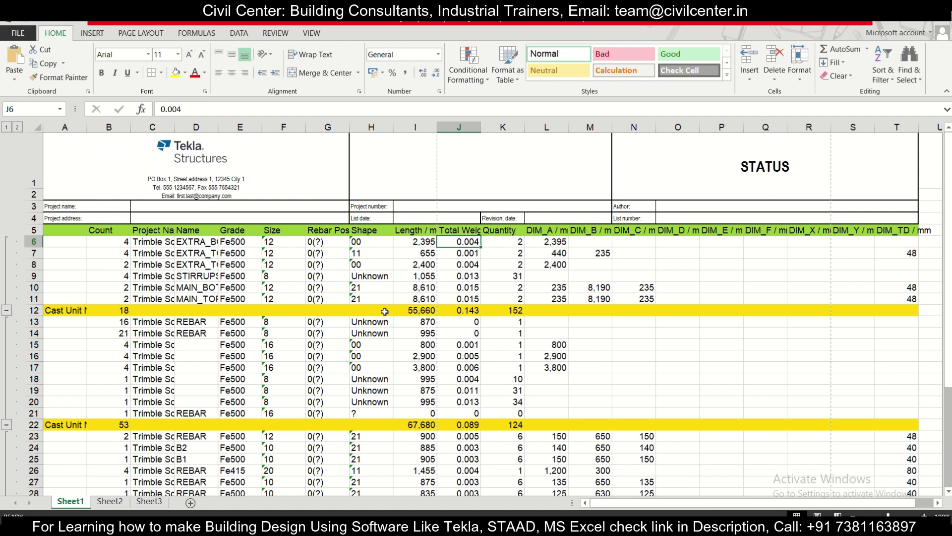
scroll(385, 311, "down", 3)
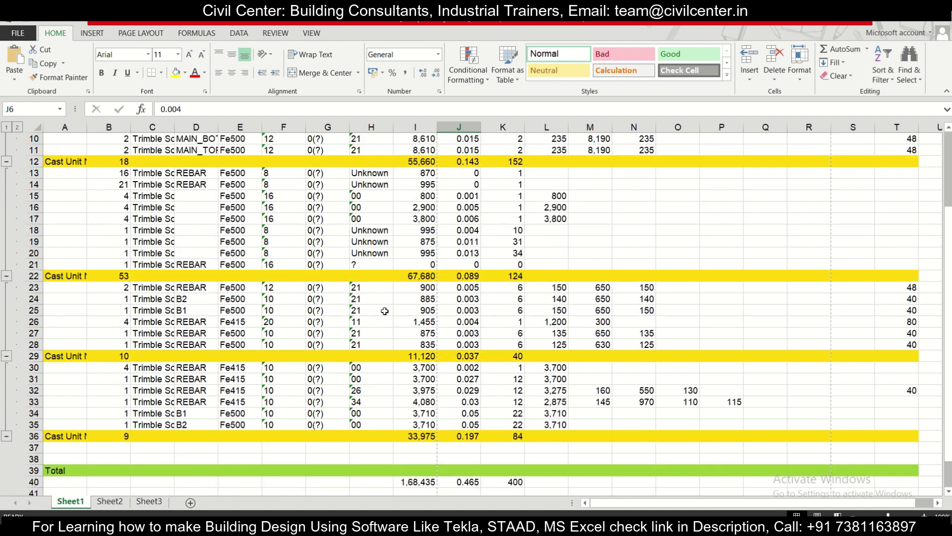
scroll(384, 311, "up", 3)
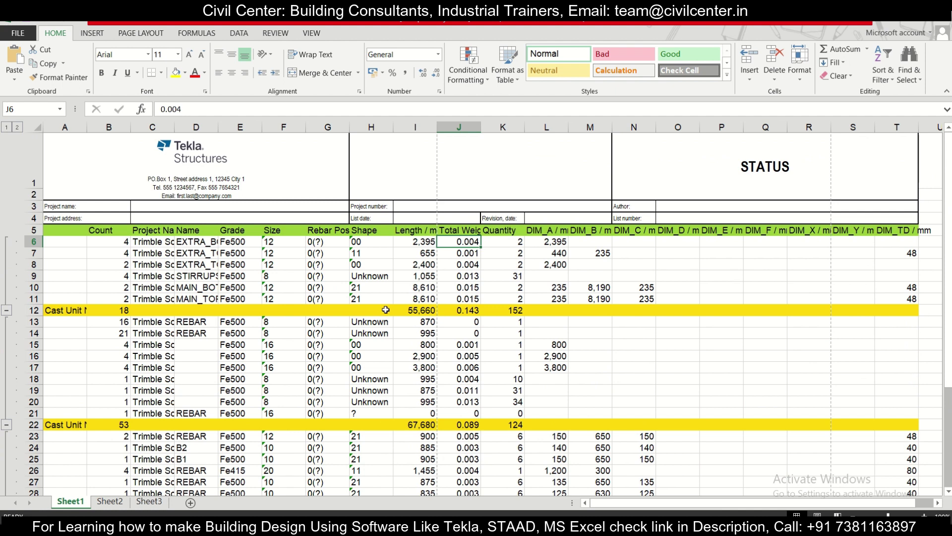